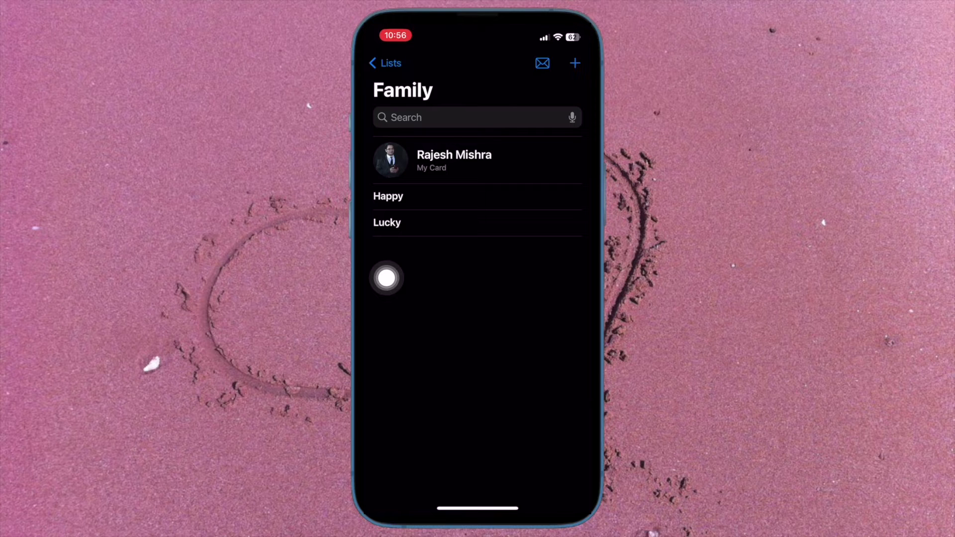
- Start a search in the Family list, then cancel it
{"action": "key", "text": "super+f"}
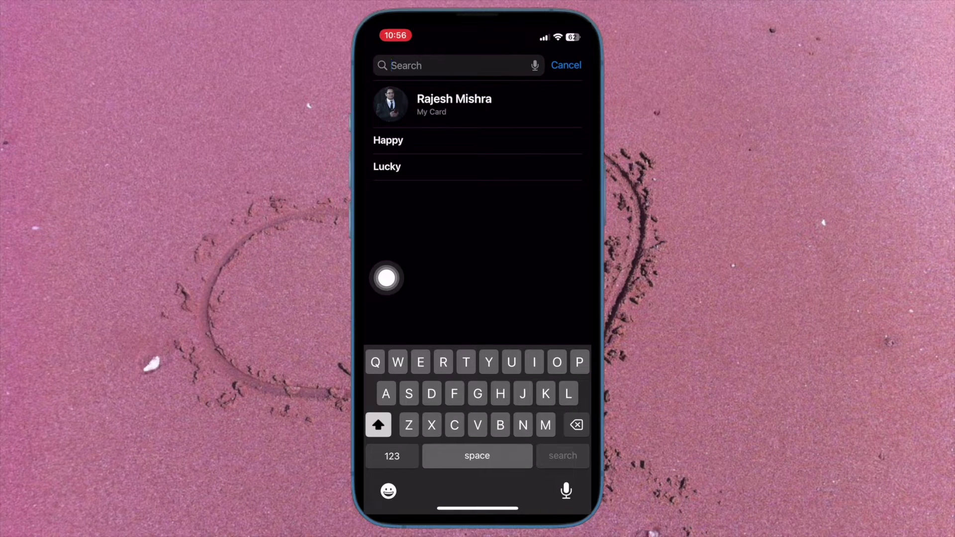
{"action": "key", "text": "Escape"}
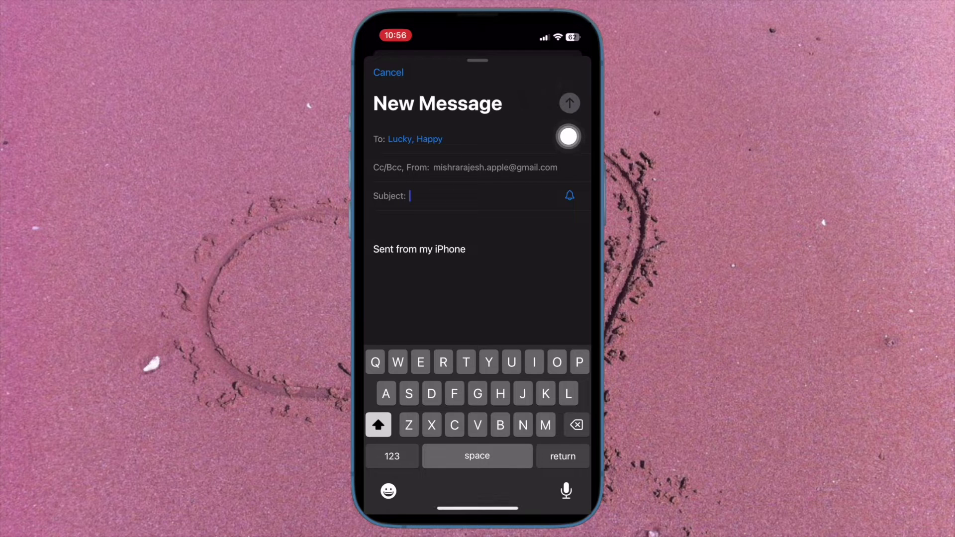
{"action": "type", "text": "S"}
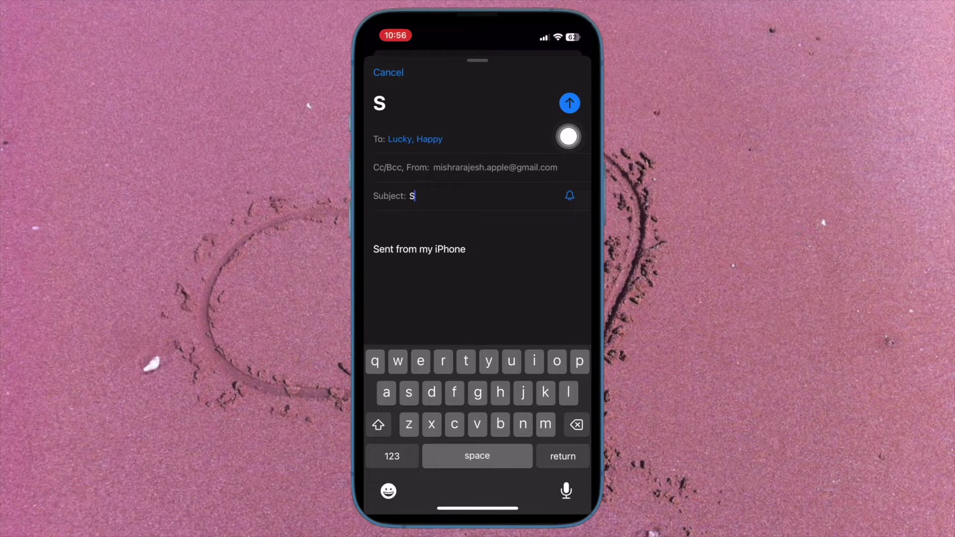
- Fix the typo in the 'Testing' subject and move on to the message body
{"action": "key", "text": "BackSpace"}
{"action": "type", "text": "Testing"}
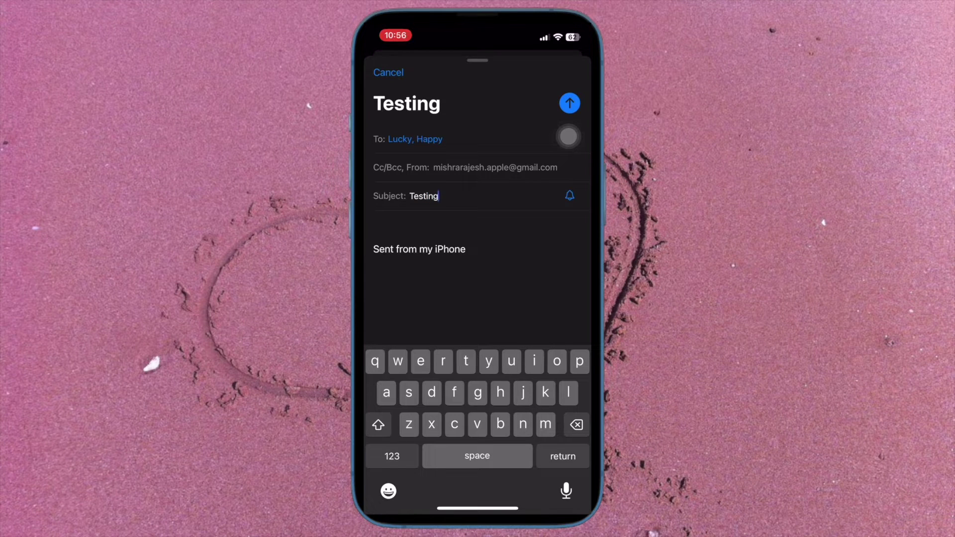
{"action": "key", "text": "Return"}
{"action": "type", "text": "T"}
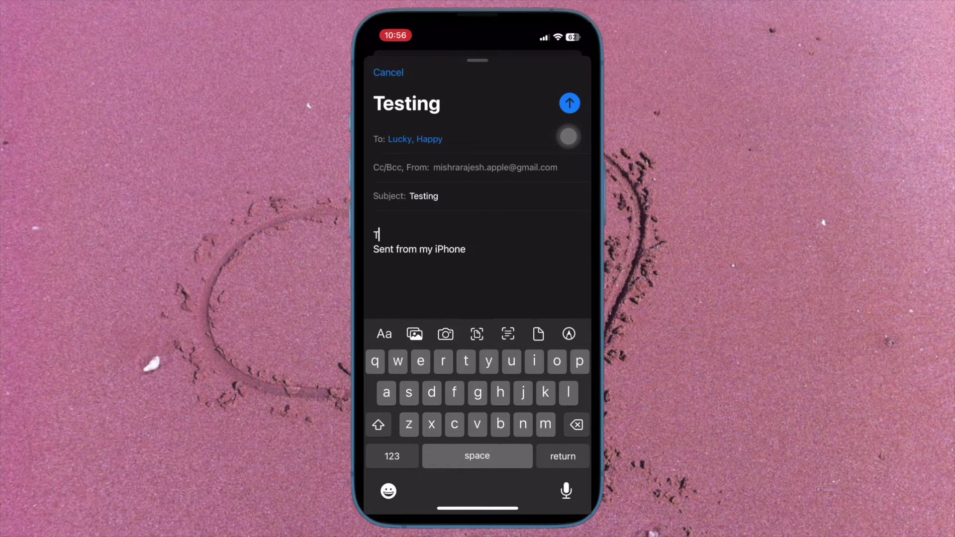
{"action": "type", "text": "esting"}
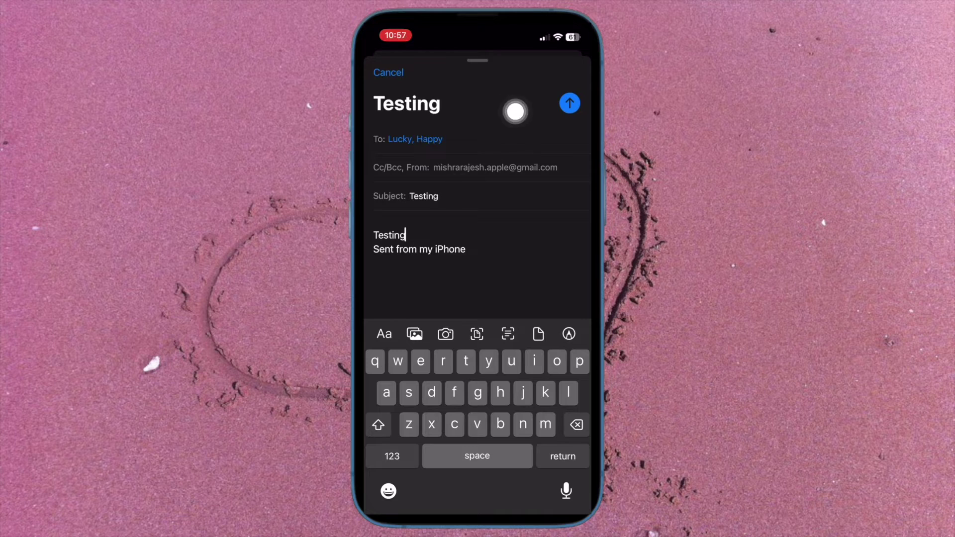
- Dismiss the group email draft, then switch to Contacts through the app switcher
{"action": "left_click", "coordinate": [386, 226]}
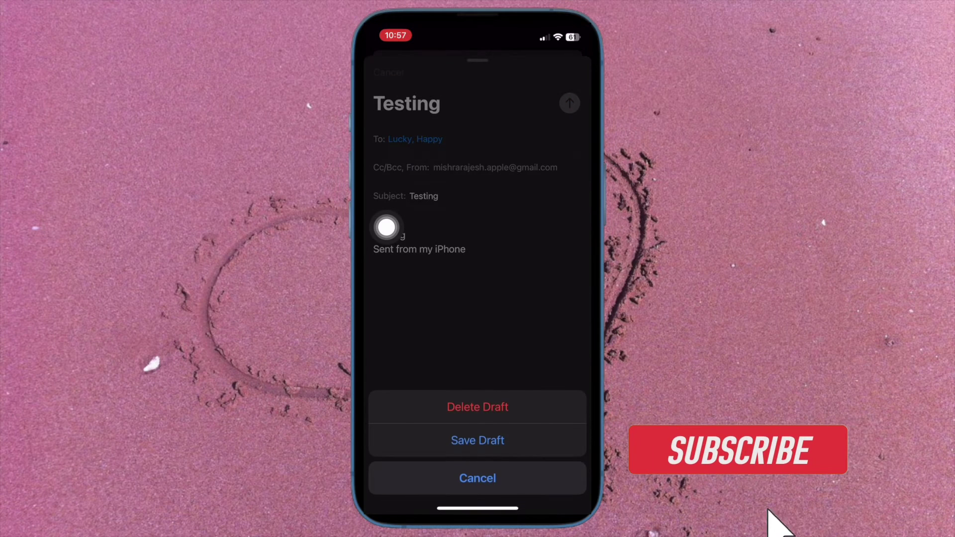
{"action": "left_click", "coordinate": [477, 407]}
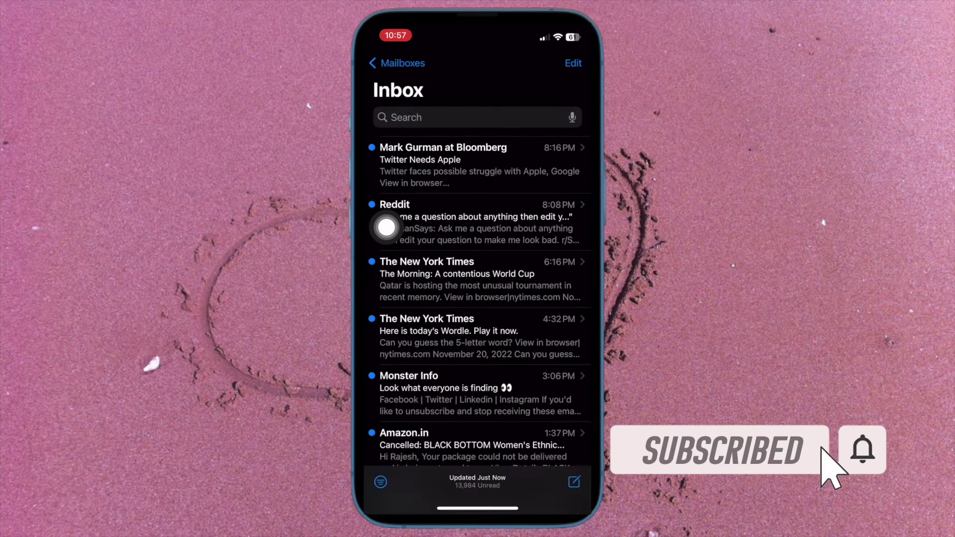
{"action": "left_click_drag", "start_coordinate": [477, 508], "coordinate": [478, 313]}
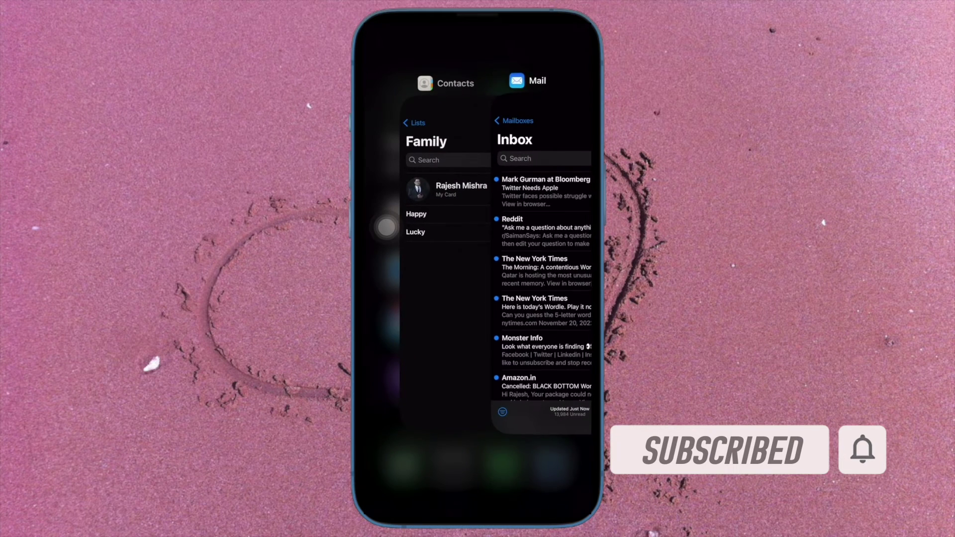
{"action": "left_click", "coordinate": [386, 227]}
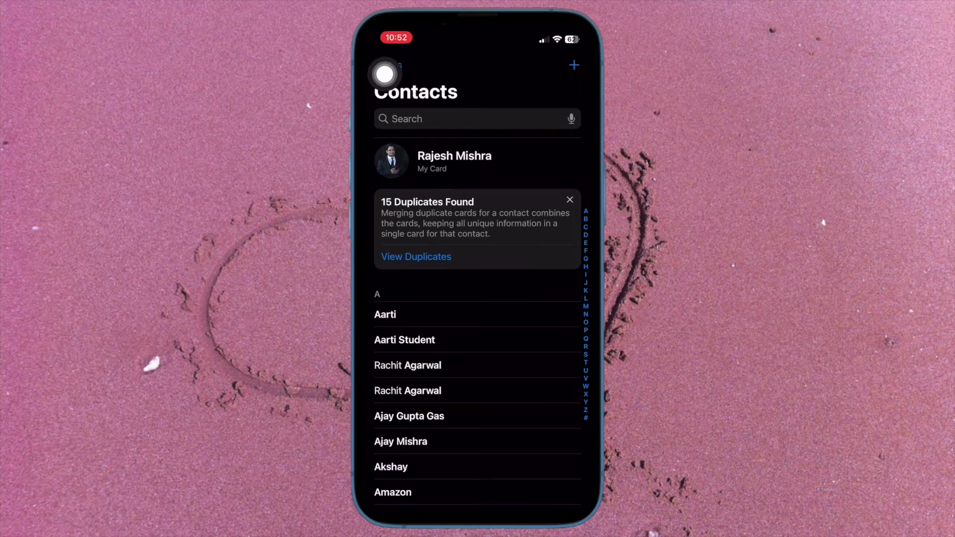
- Create an iCloud contact list named 'Family' and open it
{"action": "left_click", "coordinate": [386, 66]}
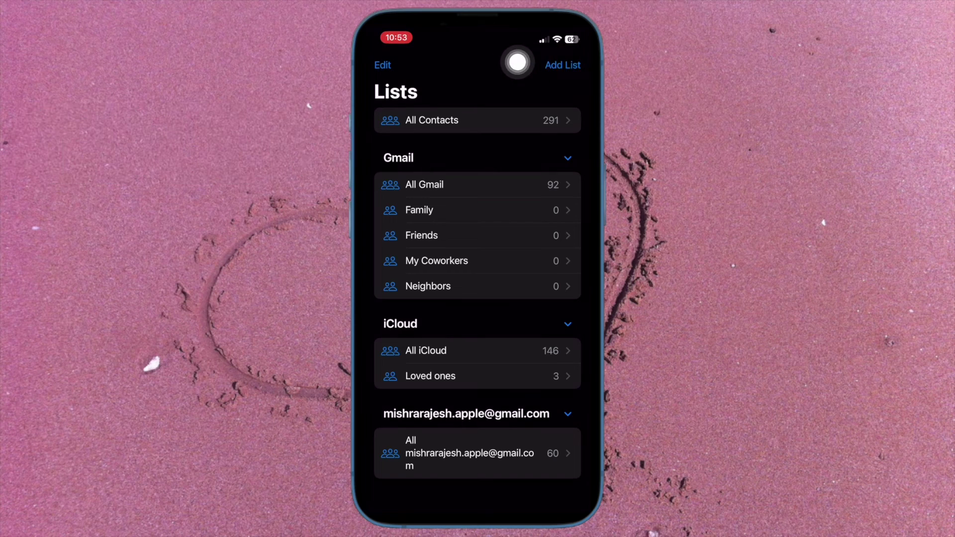
{"action": "left_click", "coordinate": [559, 66]}
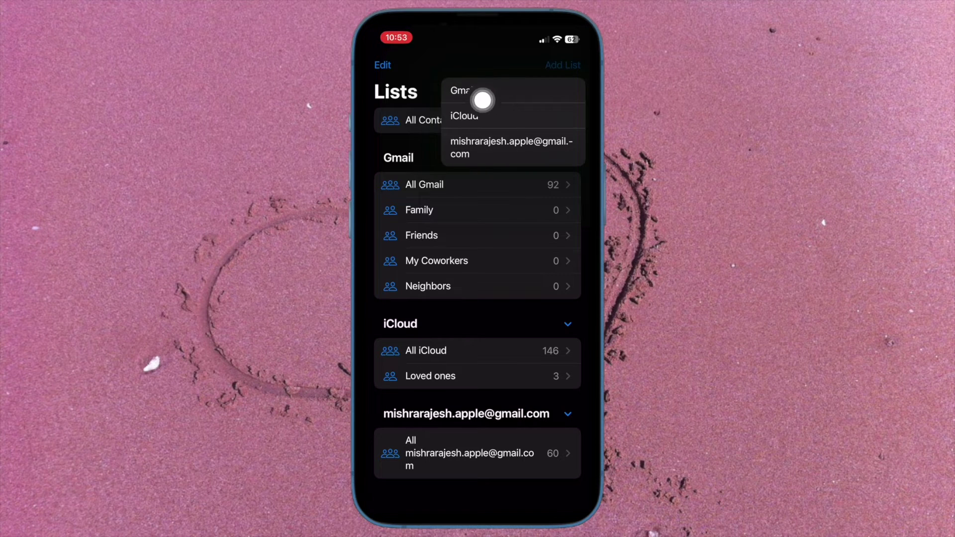
{"action": "left_click", "coordinate": [486, 110]}
{"action": "type", "text": "Family"}
{"action": "key", "text": "Return"}
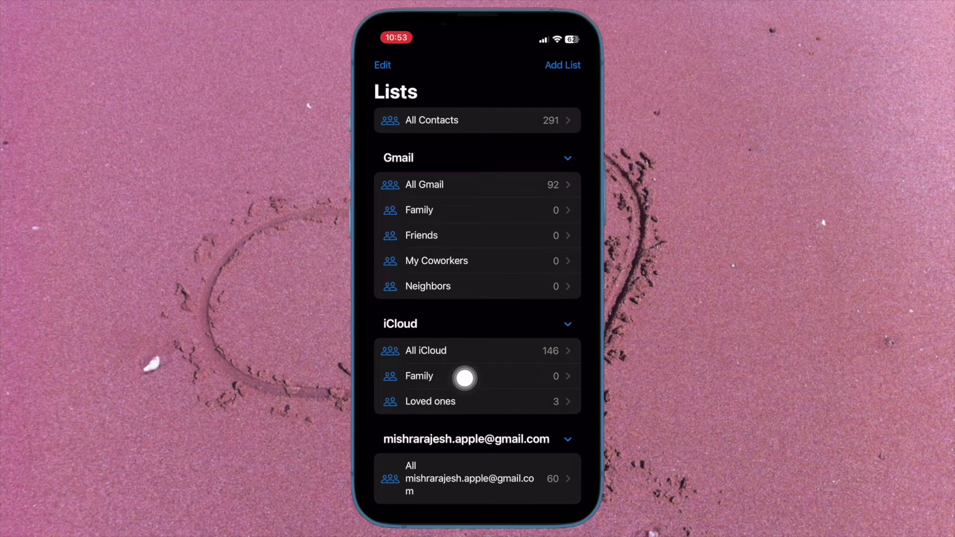
{"action": "left_click", "coordinate": [428, 377]}
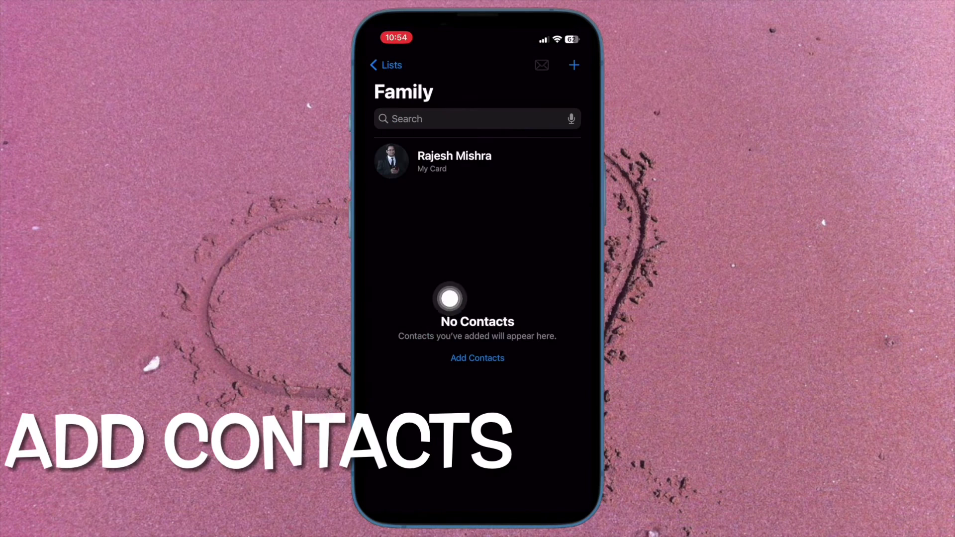
- Mark the searched contacts for the Family list, then search within the list
{"action": "left_click", "coordinate": [477, 358]}
{"action": "type", "text": "Happy"}
{"action": "left_click", "coordinate": [568, 155]}
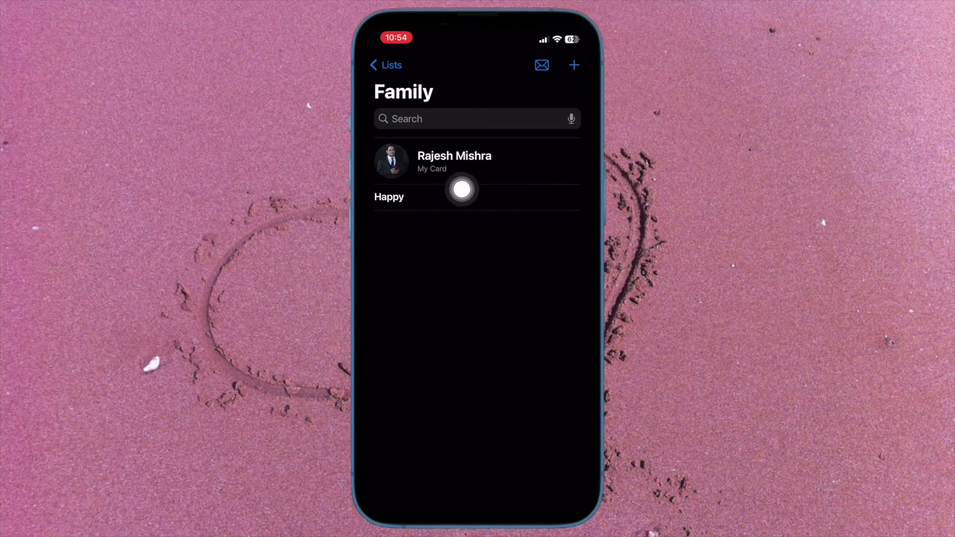
{"action": "key", "text": "super+f"}
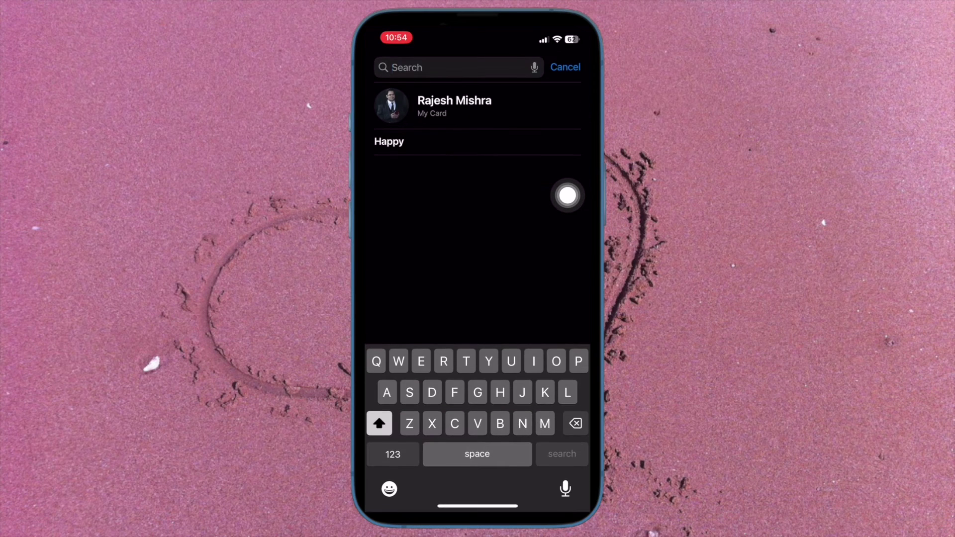
{"action": "type", "text": "L"}
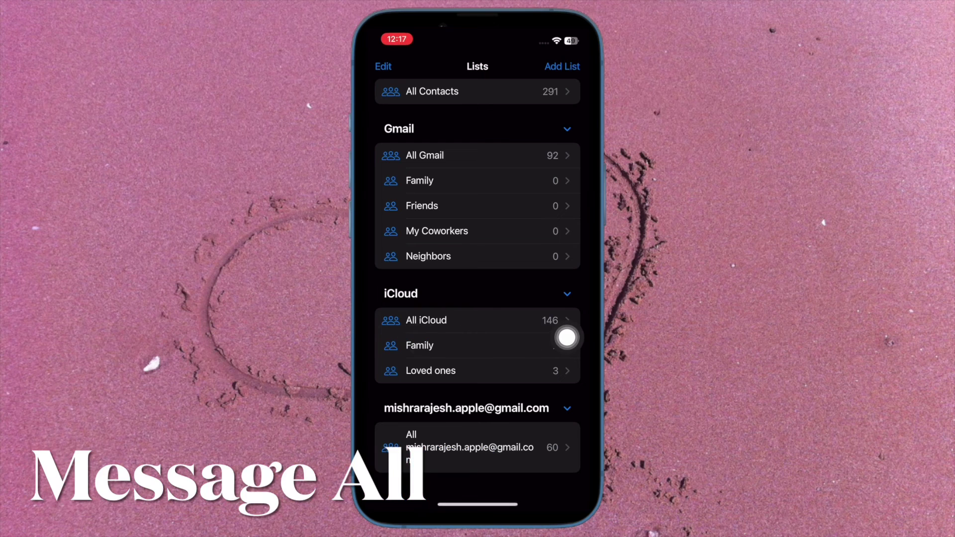
- Long-press the iCloud Family list to show its Email All and Message All menu
{"action": "left_click", "coordinate": [567, 338]}
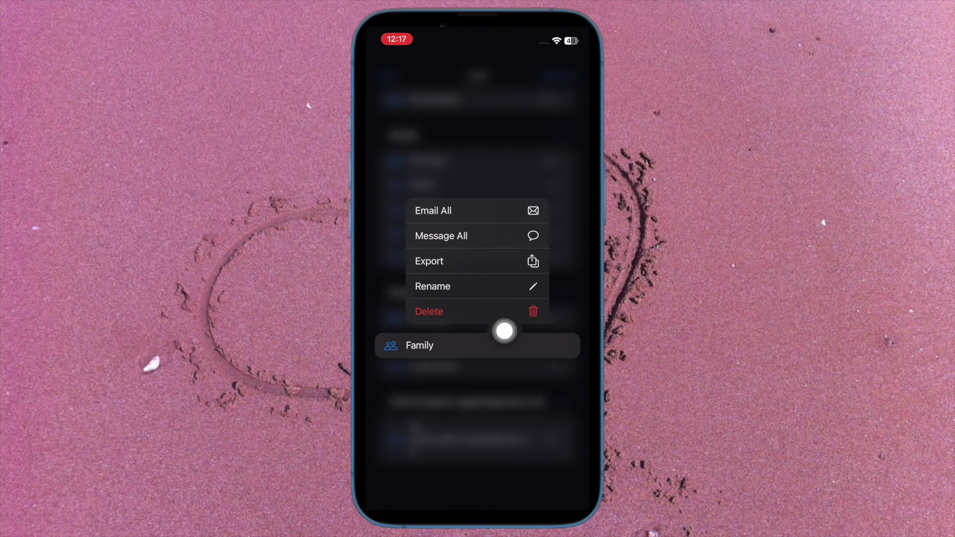